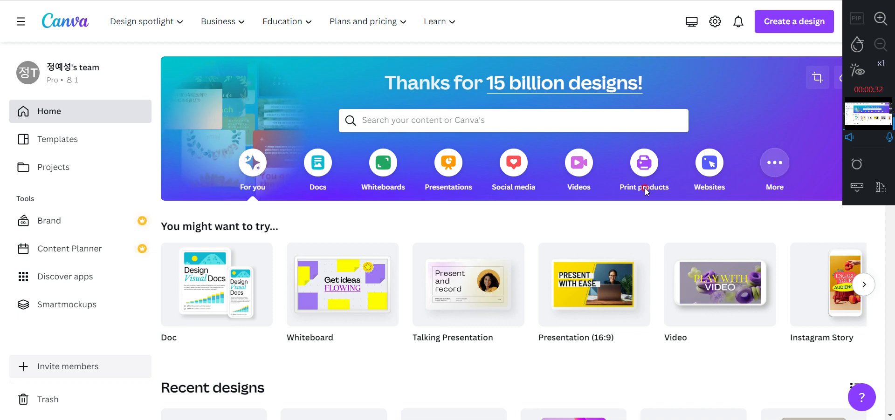
# Create a blank Talking Presentation design from the Presentations category
pyautogui.click(448, 169)
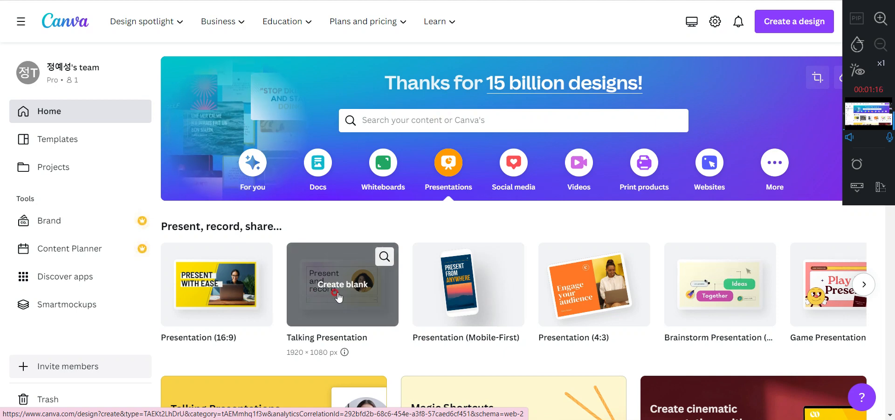
pyautogui.click(317, 285)
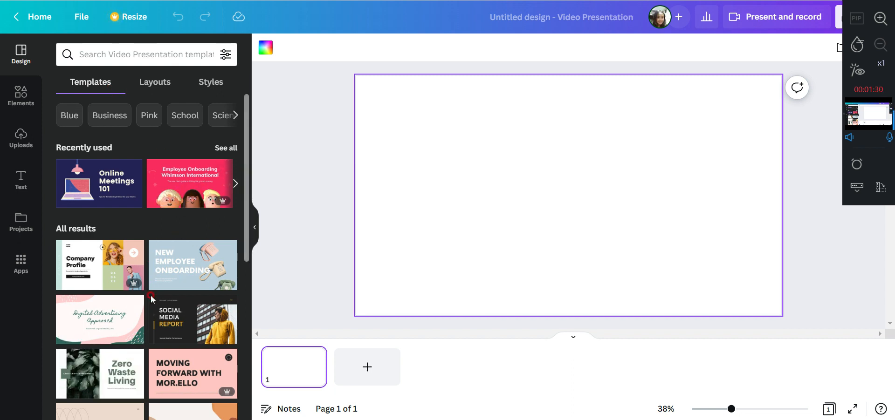
# Browse the video presentation templates and open the Brown and Gray Elegant Lines Announcements Updates and Reports Talking Presentation template
pyautogui.scroll(-3, 150, 298)
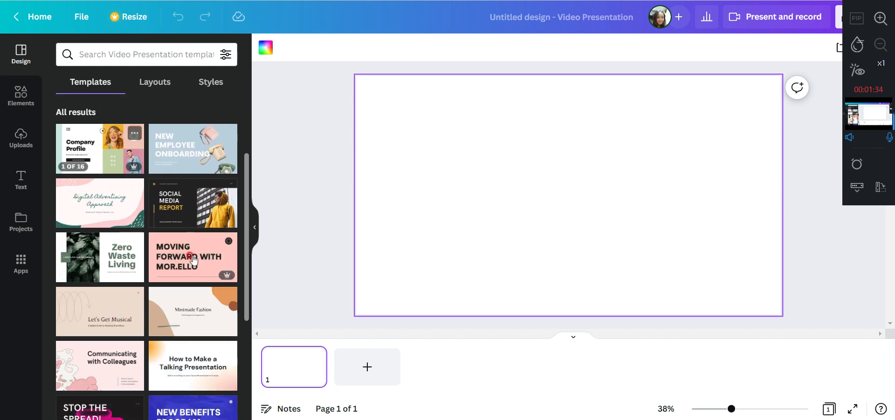
pyautogui.scroll(-5, 194, 260)
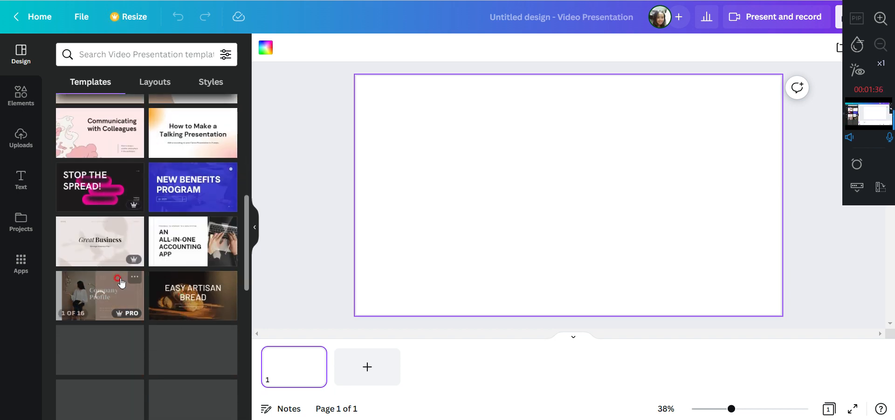
pyautogui.scroll(-1, 176, 302)
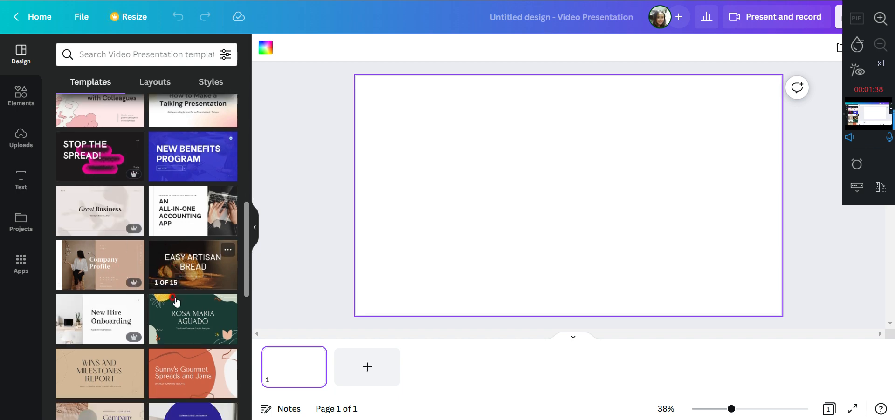
pyautogui.scroll(-1, 176, 302)
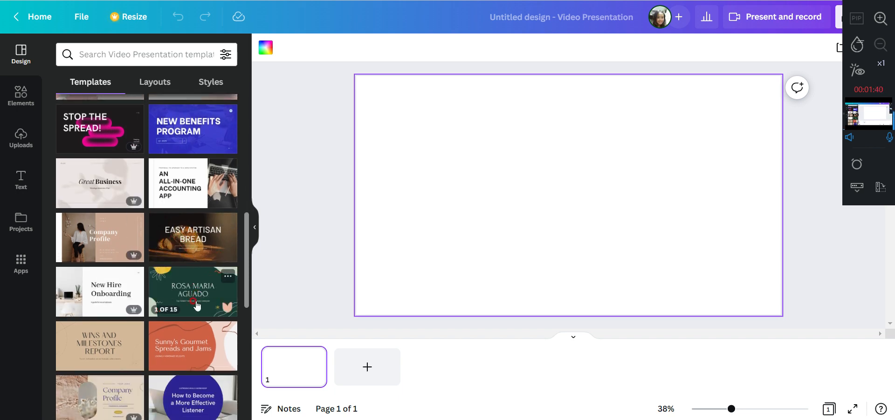
pyautogui.scroll(-2, 190, 306)
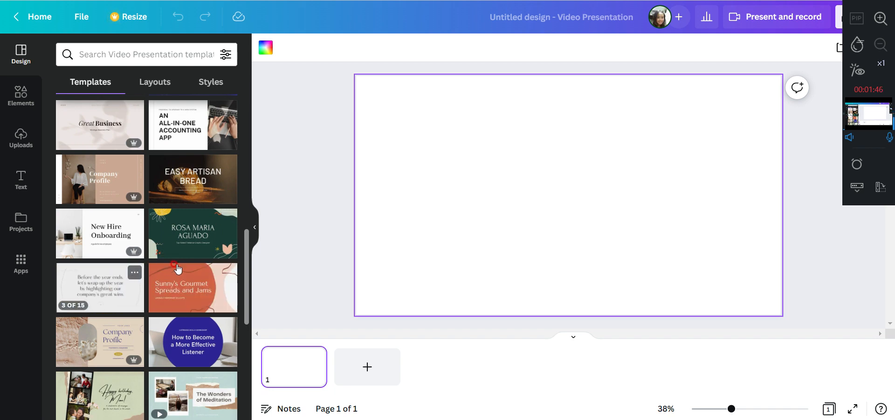
pyautogui.scroll(-2, 189, 350)
pyautogui.scroll(-1, 186, 345)
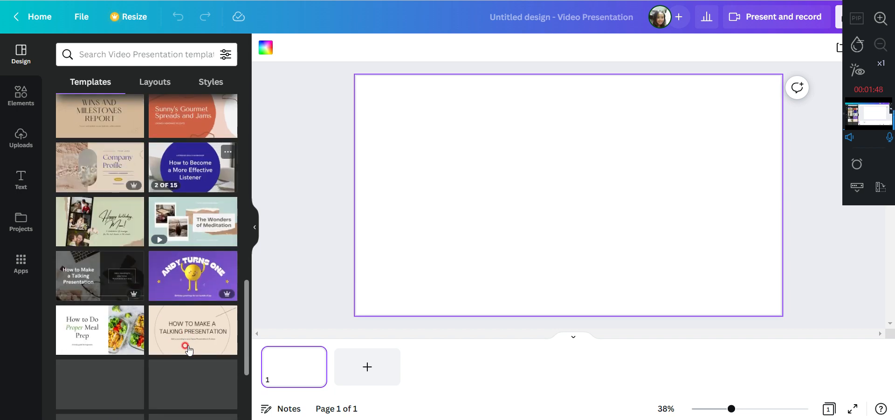
pyautogui.scroll(2, 170, 289)
pyautogui.moveTo(109, 238)
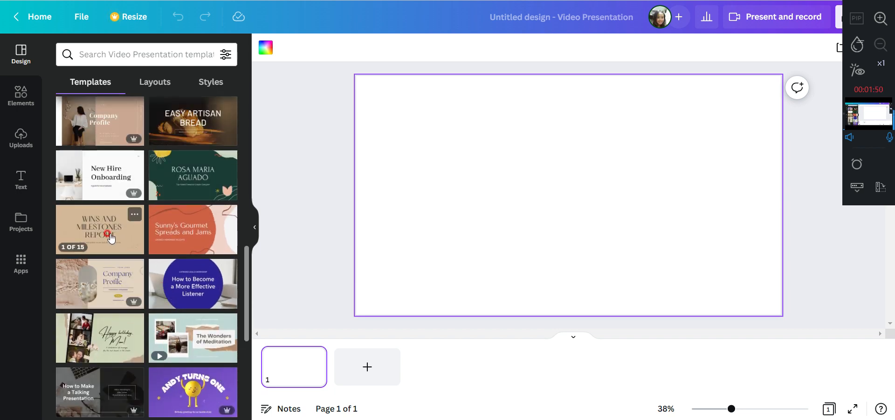
pyautogui.scroll(-1, 132, 249)
pyautogui.scroll(-3, 132, 250)
pyautogui.moveTo(188, 274)
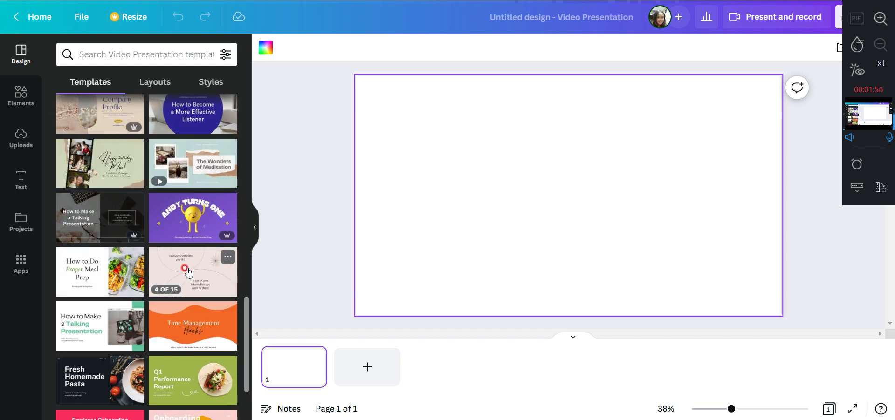
pyautogui.scroll(3, 94, 228)
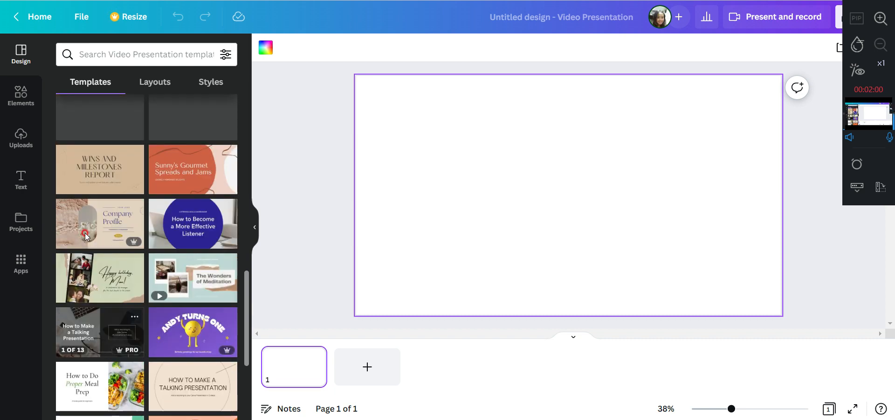
pyautogui.click(91, 225)
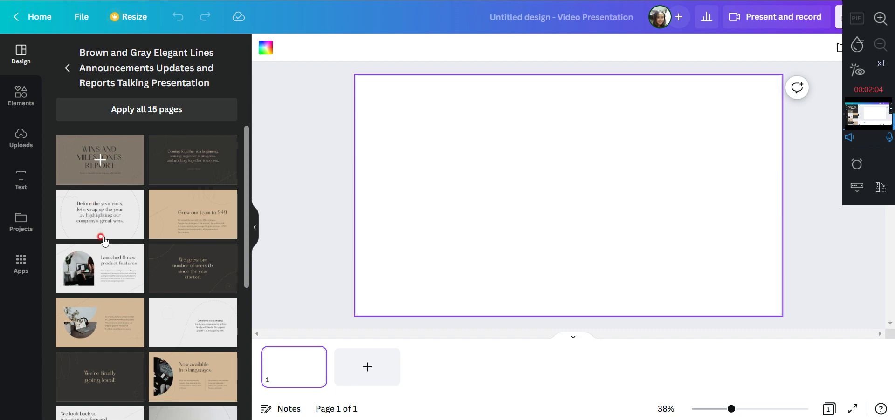
# Look through the template's pages and apply its "Wins and Milestones Report" cover to the blank page
pyautogui.scroll(-3, 153, 289)
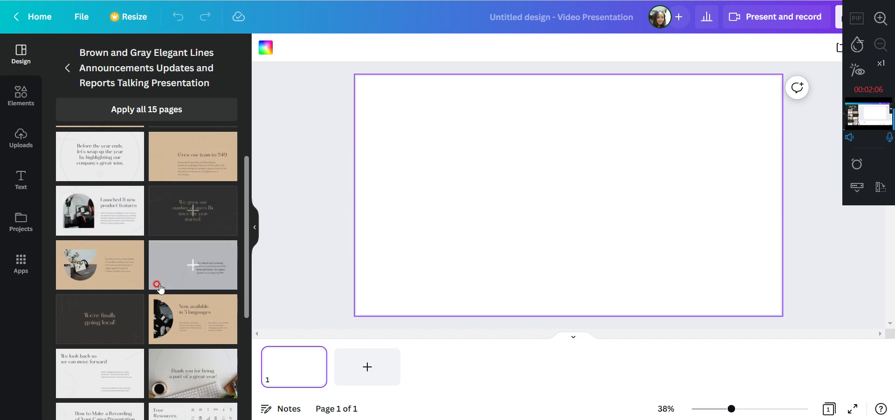
pyautogui.scroll(3, 139, 233)
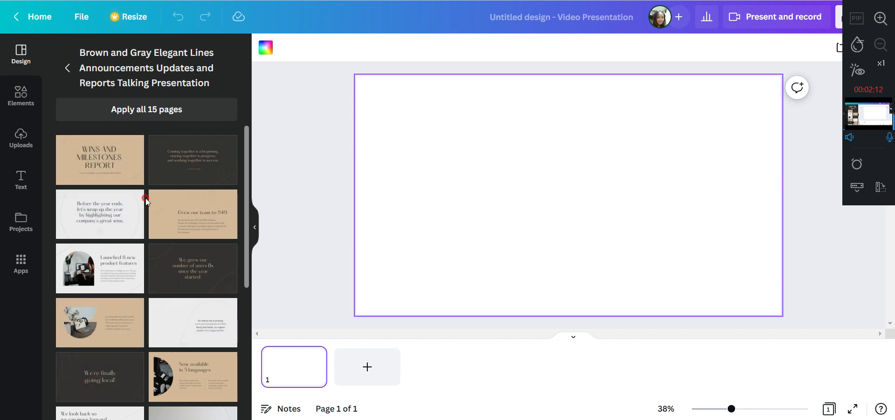
pyautogui.click(100, 164)
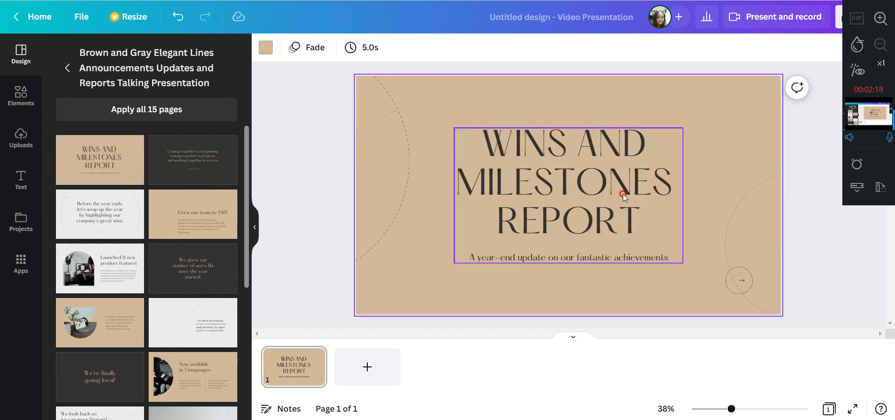
# Replace the cover title with "SELF INTRODUCTION", putting each word on its own line
pyautogui.click(542, 195)
pyautogui.click(495, 144)
pyautogui.moveTo(499, 148); pyautogui.dragTo(526, 151)
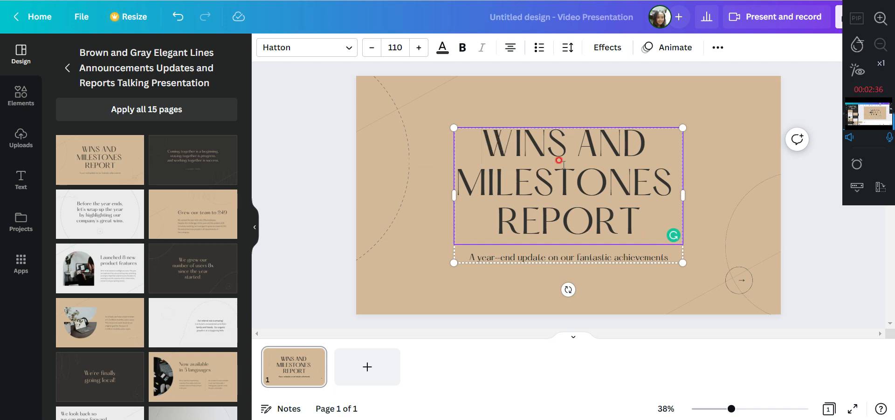
pyautogui.click(570, 189)
pyautogui.click(569, 189)
pyautogui.moveTo(484, 136); pyautogui.dragTo(639, 231)
pyautogui.press('BackSpace')
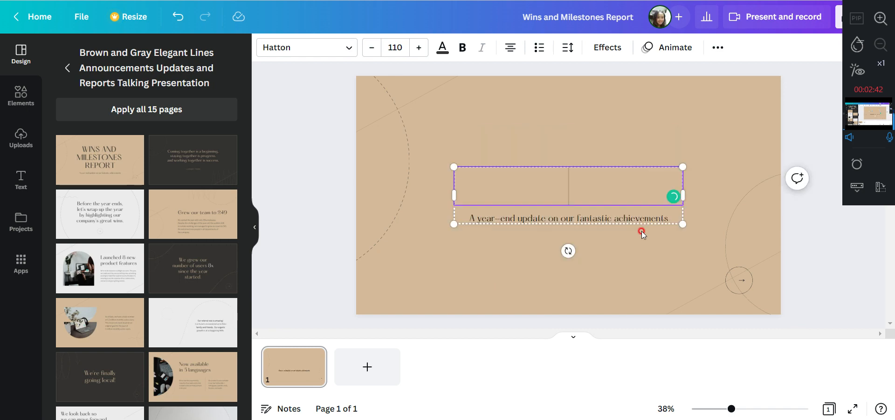
pyautogui.write('SELF')
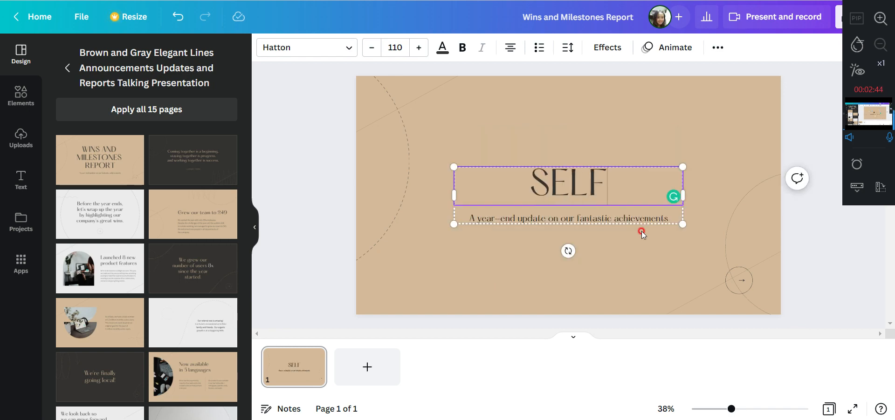
pyautogui.press('Return')
pyautogui.write('INTRODUCTION')
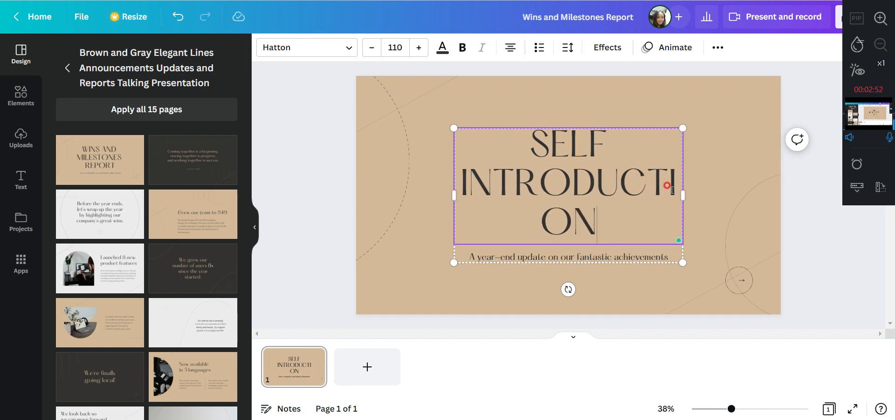
# Widen the title text box so "INTRODUCTION" fits on one line, and center the text group horizontally on the page
pyautogui.moveTo(683, 195); pyautogui.dragTo(749, 193)
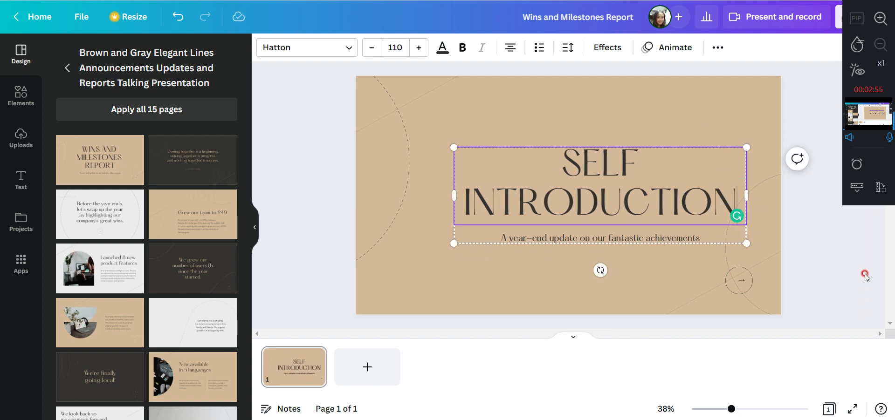
pyautogui.click(839, 244)
pyautogui.moveTo(613, 196); pyautogui.dragTo(585, 196)
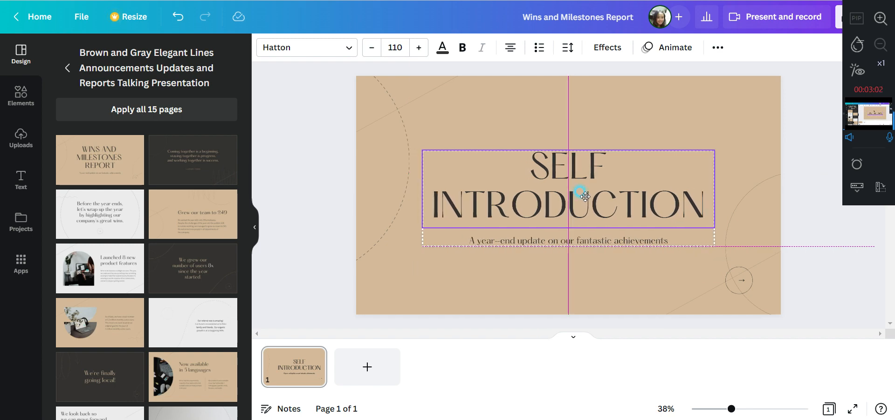
pyautogui.moveTo(585, 196); pyautogui.dragTo(584, 196)
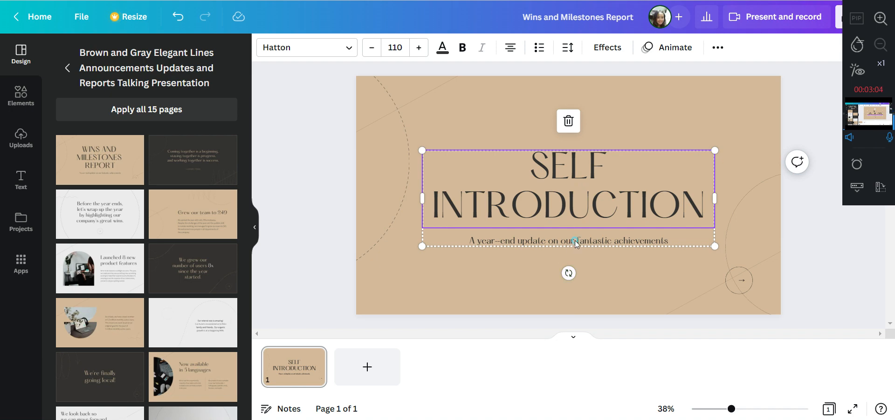
# Replace the subtitle below the cover title with the presenter's name
pyautogui.click(553, 238)
pyautogui.doubleClick(553, 239)
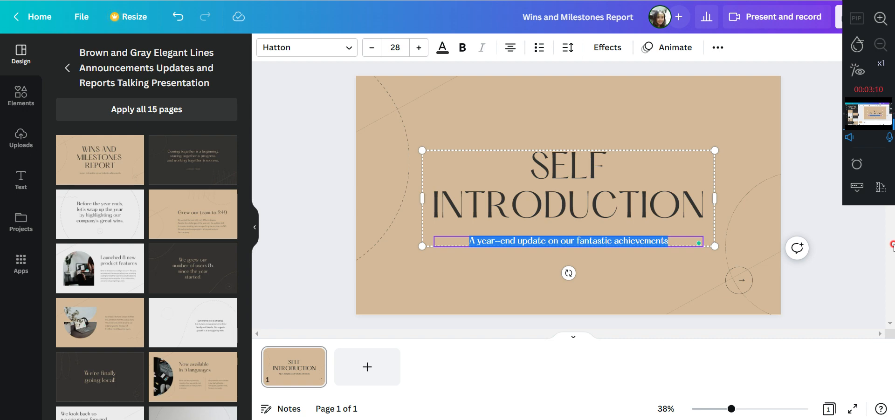
pyautogui.write('Jin Young')
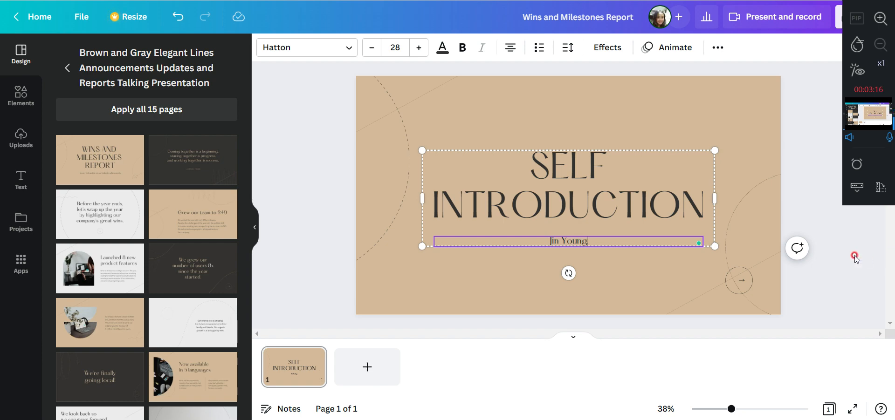
pyautogui.click(593, 266)
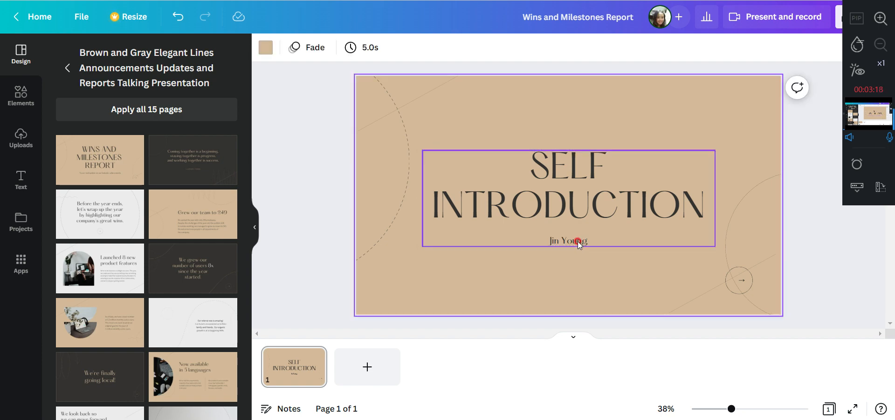
# Increase the font size of the presenter's name on the cover to 53
pyautogui.click(578, 241)
pyautogui.moveTo(591, 240); pyautogui.dragTo(546, 244)
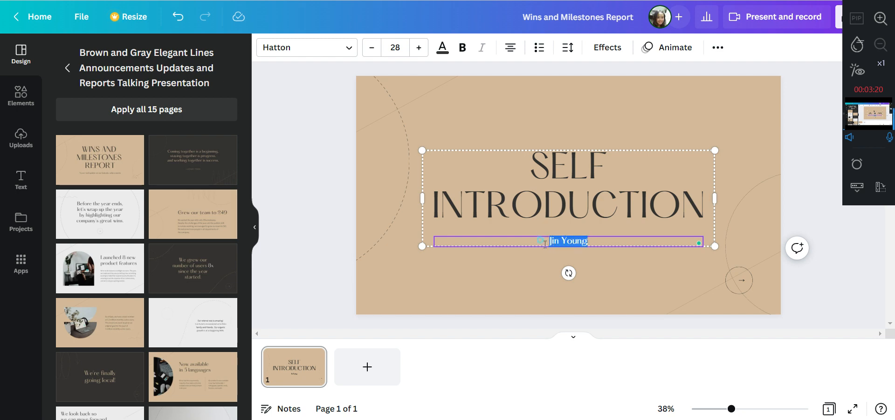
pyautogui.click(419, 49)
pyautogui.click(419, 48)
pyautogui.click(419, 49)
pyautogui.click(419, 49)
pyautogui.click(419, 49)
pyautogui.click(418, 48)
pyautogui.click(418, 49)
pyautogui.click(419, 48)
pyautogui.click(419, 48)
pyautogui.click(418, 49)
pyautogui.click(419, 48)
pyautogui.click(419, 48)
pyautogui.click(419, 48)
pyautogui.click(418, 48)
pyautogui.click(419, 48)
pyautogui.click(419, 49)
pyautogui.click(419, 48)
pyautogui.click(418, 48)
pyautogui.click(419, 48)
pyautogui.click(418, 49)
pyautogui.click(418, 49)
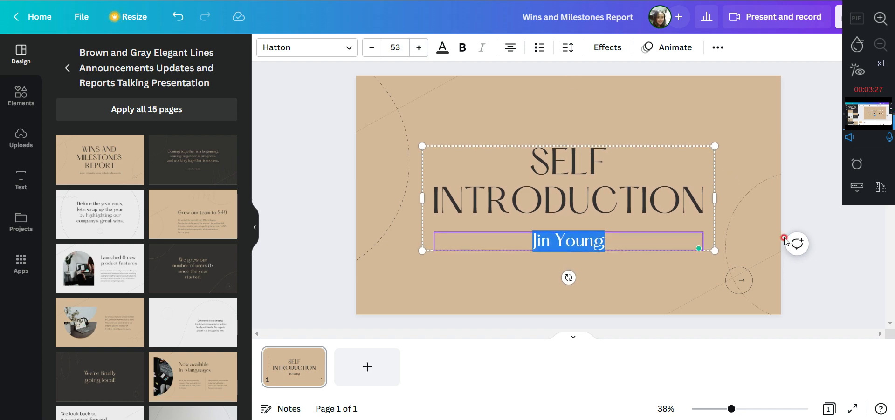
pyautogui.click(859, 270)
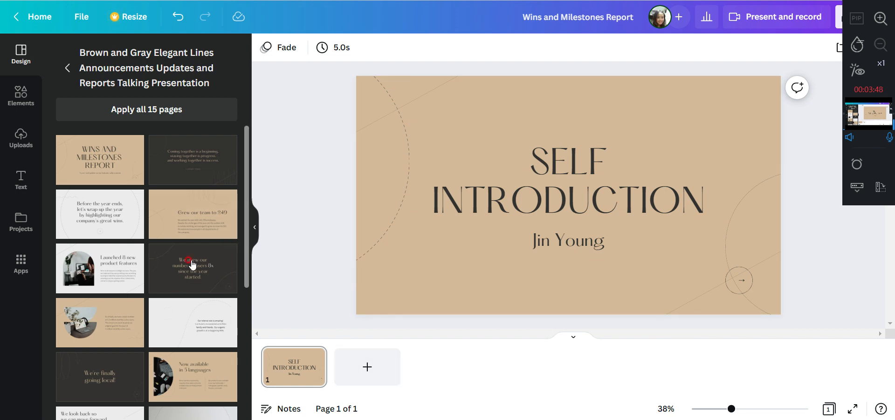
# Add the template's "Launched 8 new product features" layout as a new page after the cover
pyautogui.scroll(-1, 160, 273)
pyautogui.scroll(-1, 158, 272)
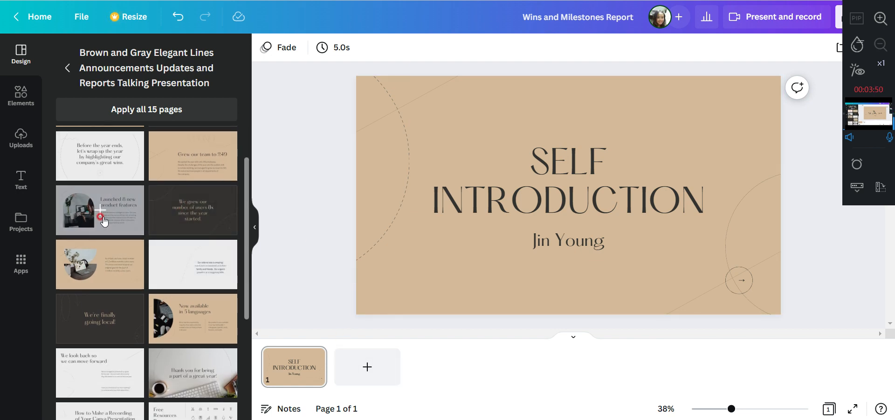
pyautogui.click(102, 215)
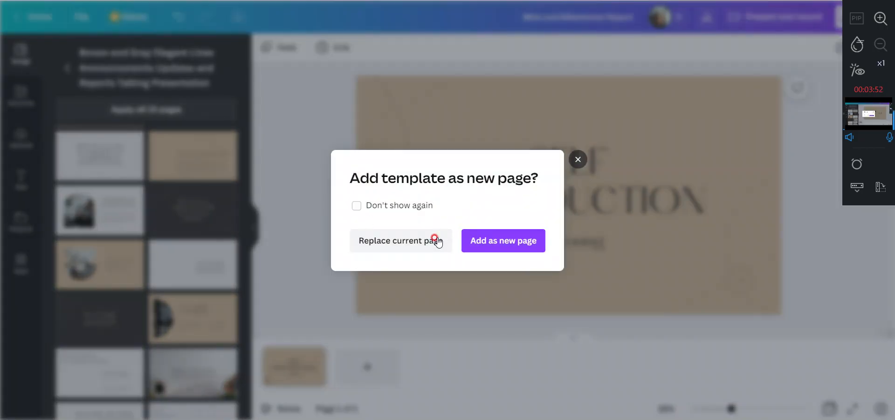
pyautogui.click(511, 248)
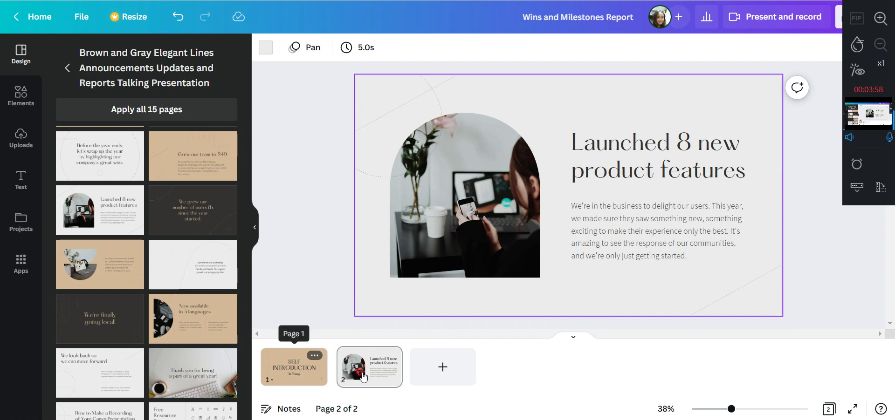
# Replace the page 2 heading with "Suwon, South Korea", breaking the line after the comma
pyautogui.click(453, 182)
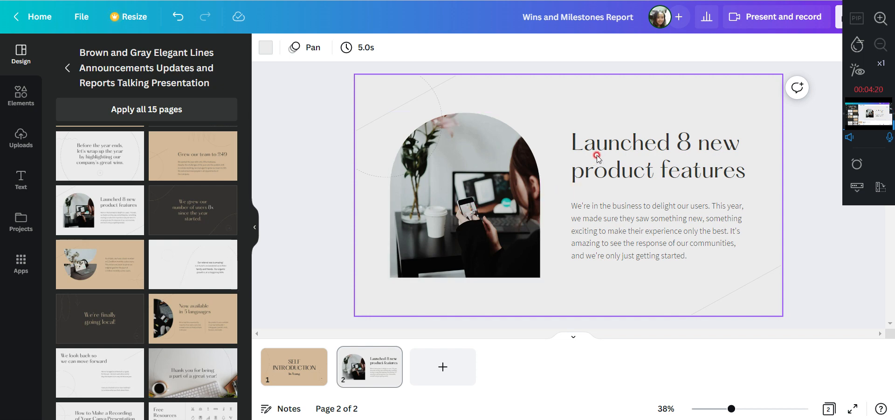
pyautogui.click(624, 167)
pyautogui.click(637, 168)
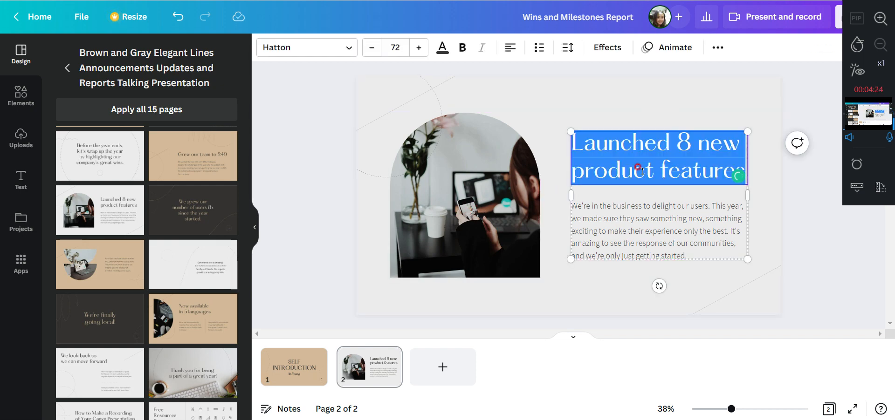
pyautogui.write('Suwon, South Korea')
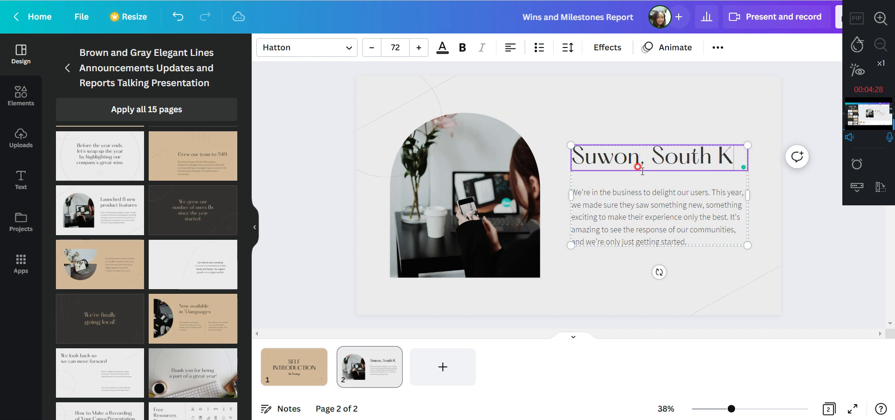
pyautogui.click(650, 148)
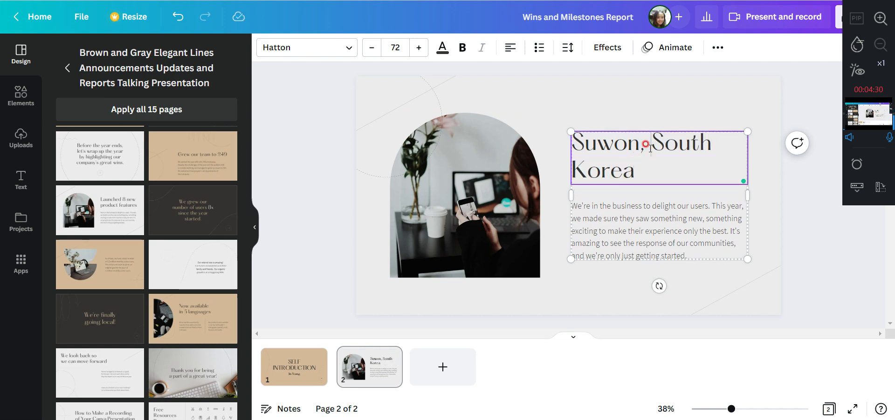
pyautogui.press('Return')
# Replace the body paragraph below the page 2 heading with "Hwaseong Castle"
pyautogui.click(611, 232)
pyautogui.doubleClick(610, 222)
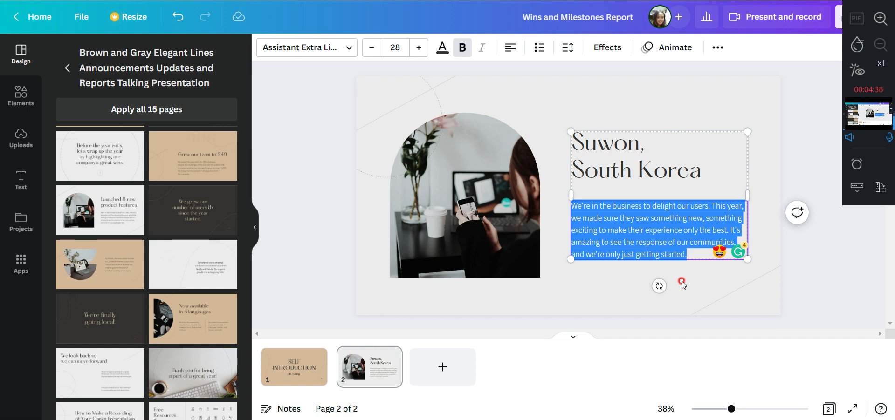
pyautogui.write('Hwas')
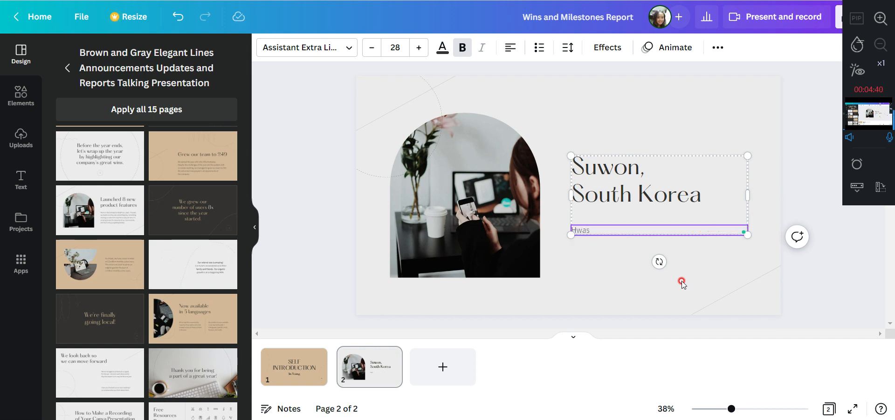
pyautogui.write('eong Castle')
# Increase the font size of the "Hwaseong Castle" text to 41
pyautogui.moveTo(634, 230); pyautogui.dragTo(573, 231)
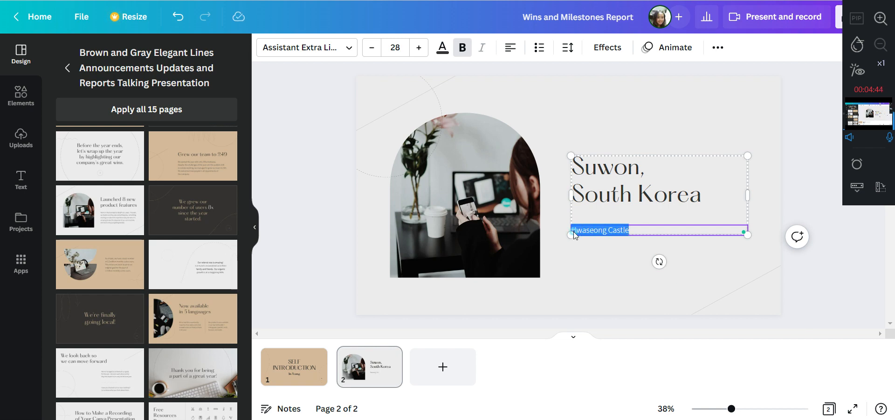
pyautogui.click(419, 48)
pyautogui.click(419, 48)
pyautogui.click(419, 48)
pyautogui.click(419, 48)
pyautogui.click(420, 48)
pyautogui.click(419, 48)
pyautogui.click(419, 48)
pyautogui.click(420, 48)
pyautogui.click(419, 48)
pyautogui.click(419, 48)
pyautogui.click(419, 48)
pyautogui.click(419, 48)
pyautogui.click(419, 48)
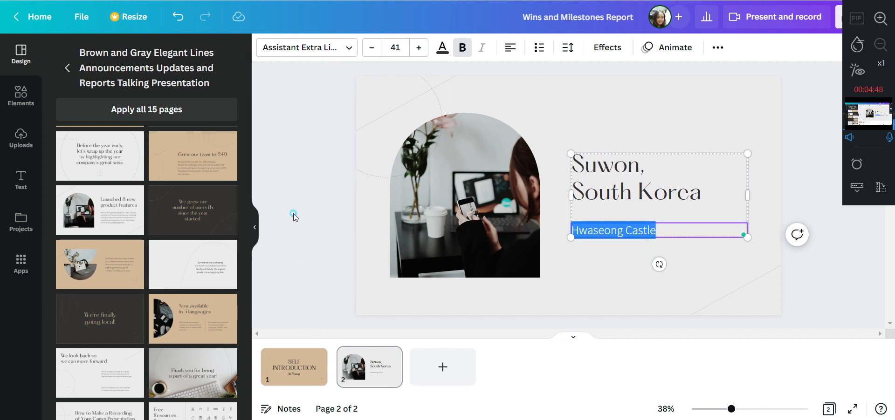
pyautogui.click(359, 270)
# Delete the arched photo of the woman at the desk from page 2, together with its frame
pyautogui.click(482, 216)
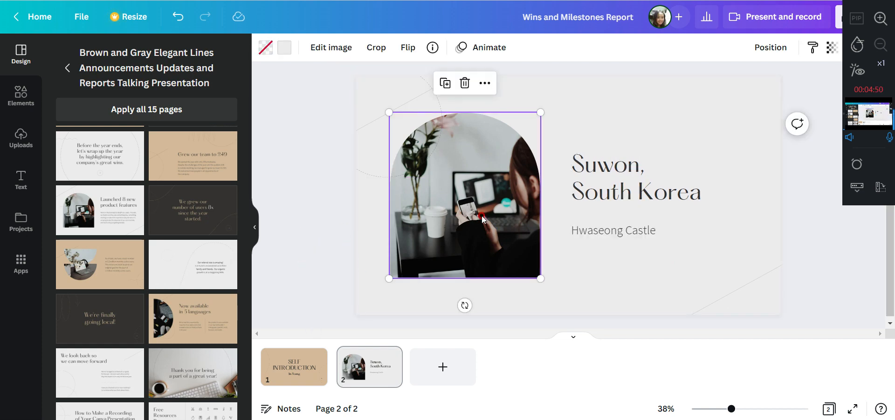
pyautogui.click(465, 83)
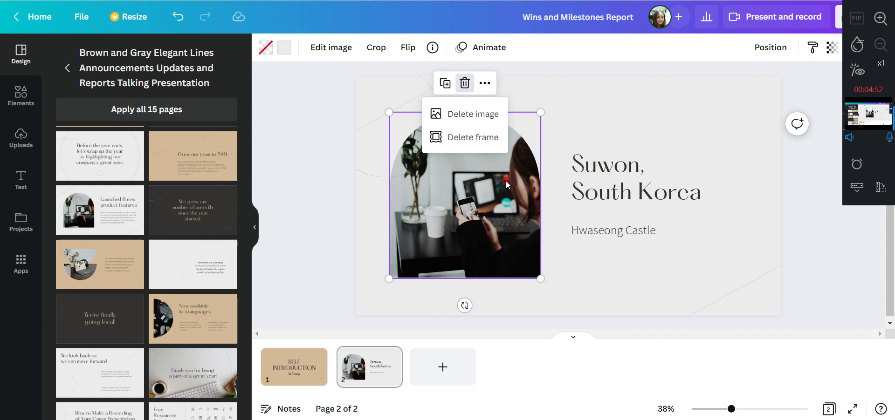
pyautogui.click(463, 114)
pyautogui.click(468, 83)
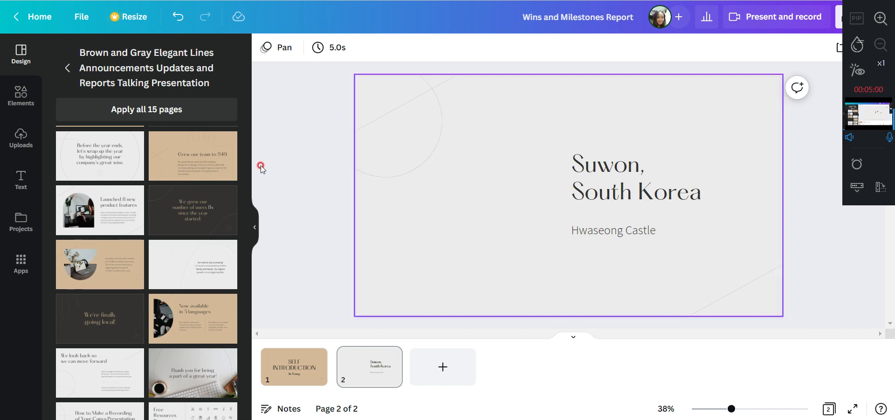
# Search the design elements for "hwaseong palace"
pyautogui.click(21, 104)
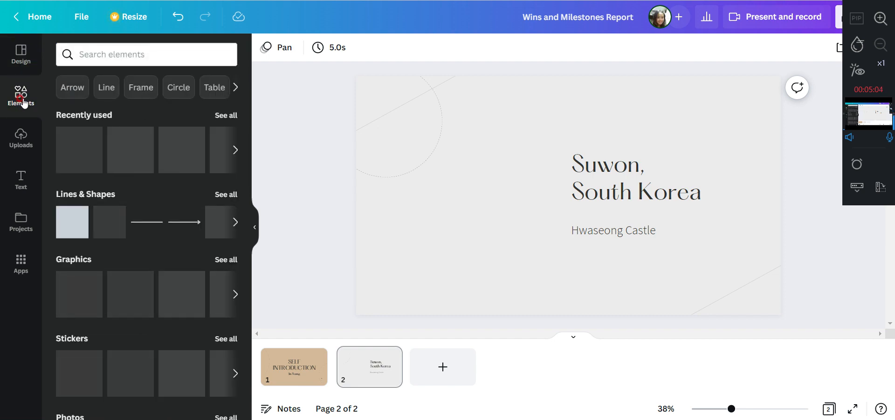
pyautogui.click(125, 54)
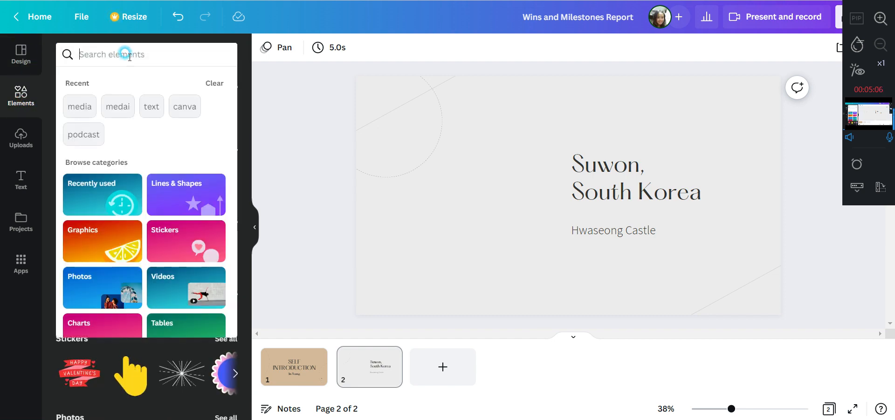
pyautogui.write('ghkt')
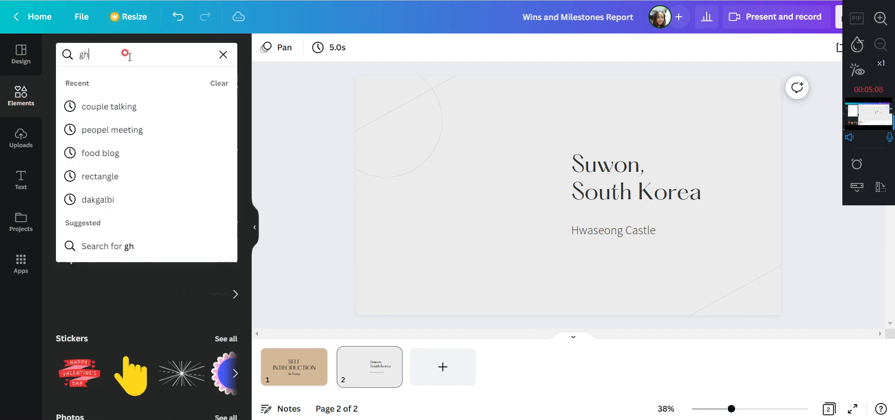
pyautogui.press('BackSpace')
pyautogui.press('BackSpace')
pyautogui.press('BackSpace')
pyautogui.press('BackSpace')
pyautogui.write('hwaseong')
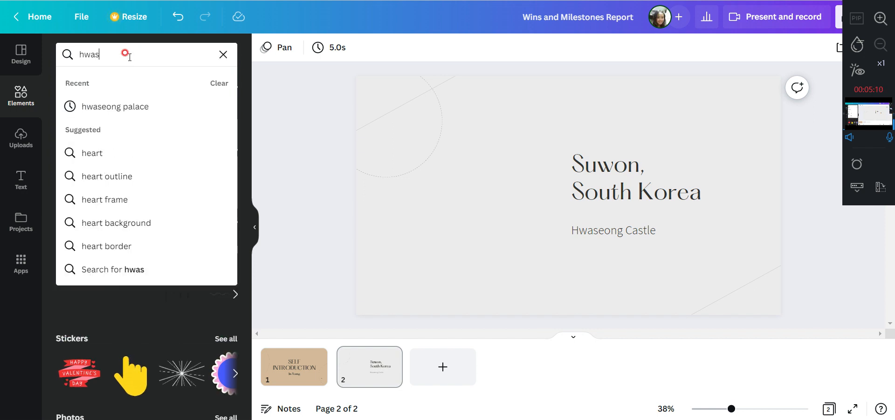
pyautogui.click(135, 108)
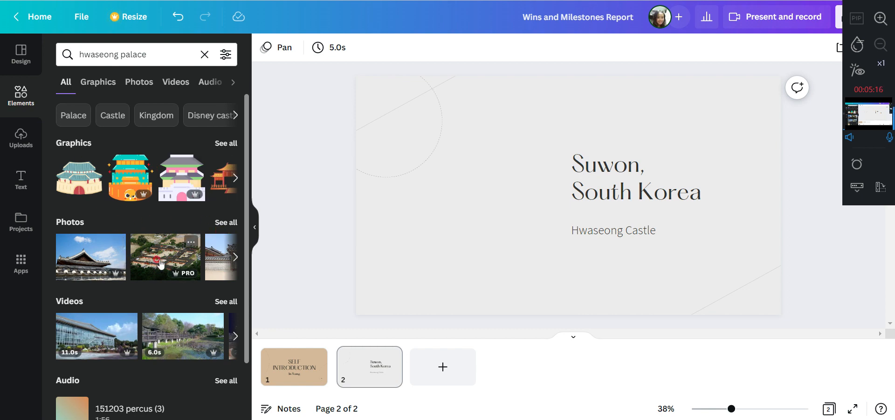
# Browse all photo results and add the daytime palace gate photo with red and blue flags to page 2
pyautogui.scroll(-2, 89, 223)
pyautogui.scroll(2, 97, 273)
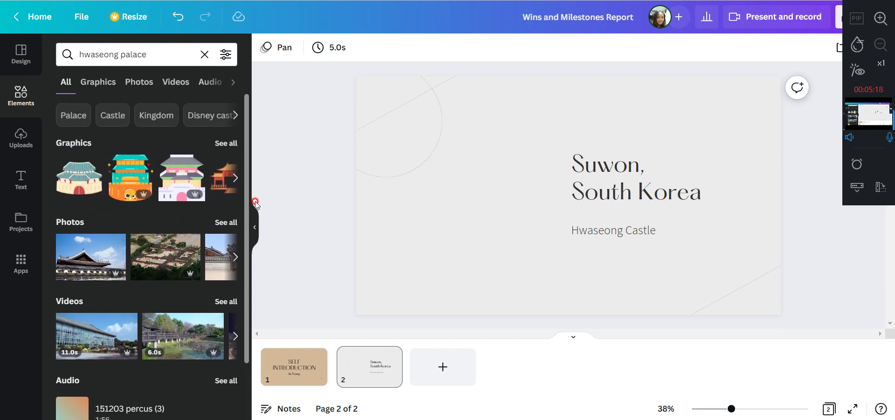
pyautogui.click(227, 221)
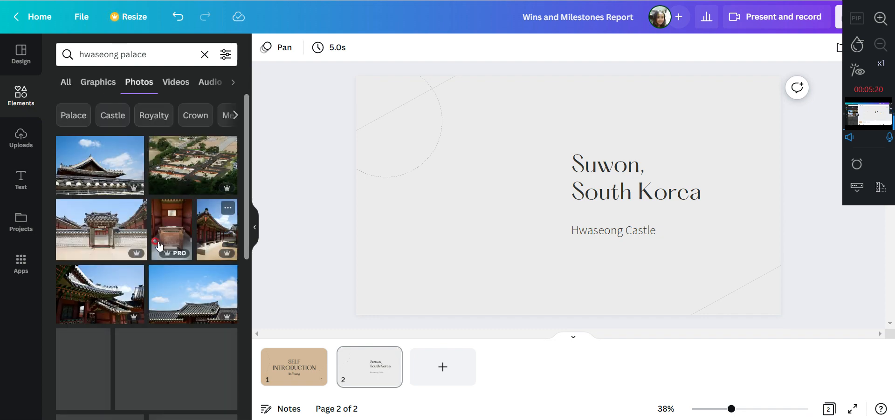
pyautogui.scroll(-2, 163, 269)
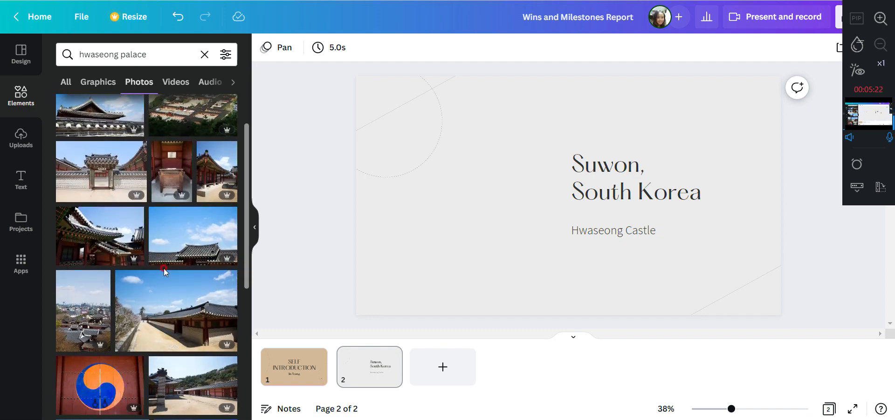
pyautogui.scroll(-4, 164, 272)
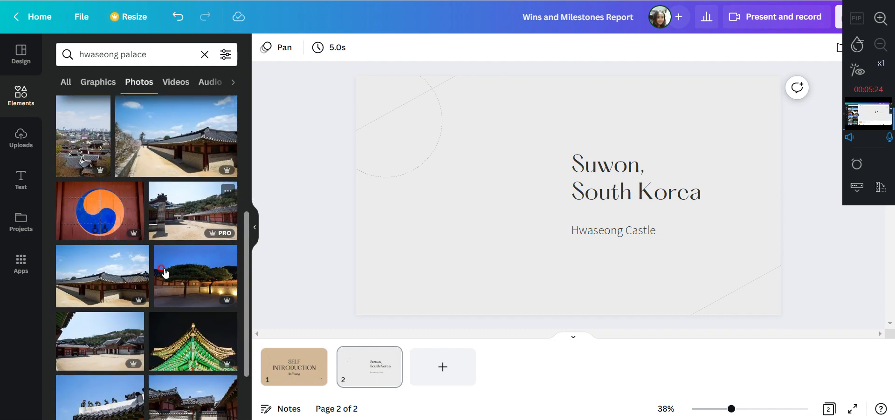
pyautogui.scroll(-3, 164, 272)
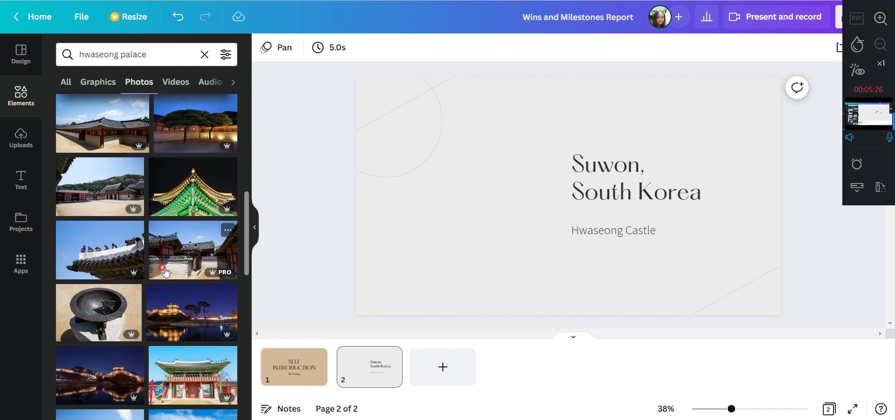
pyautogui.scroll(-3, 164, 271)
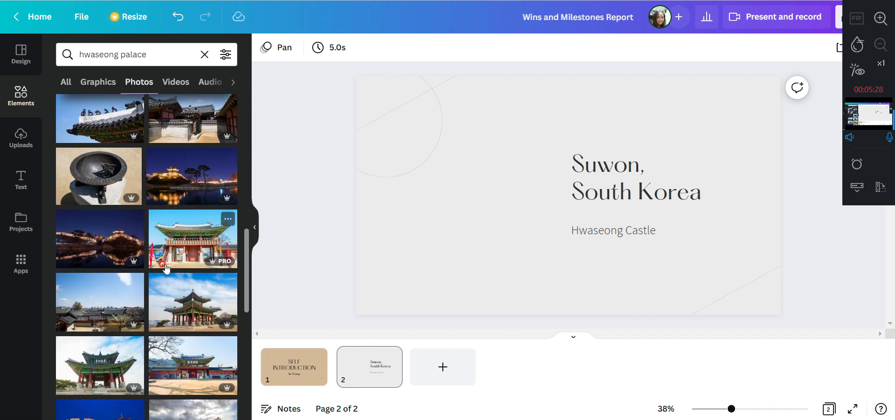
pyautogui.click(184, 242)
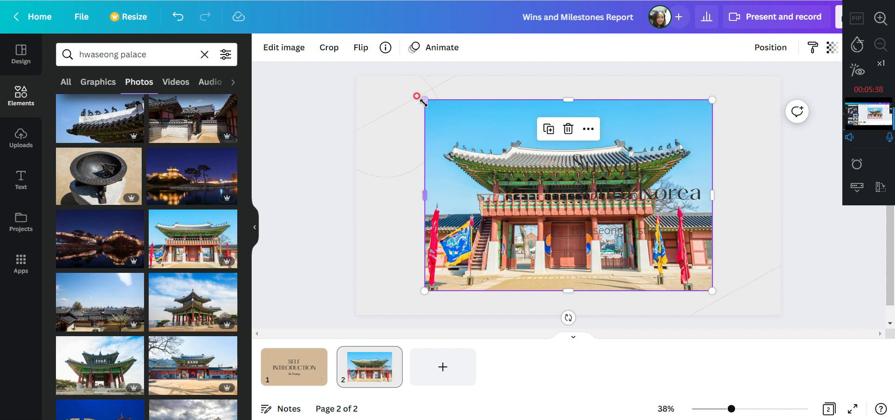
# Shrink the palace gate photo and place it in the empty area beside the "Suwon, South Korea" text
pyautogui.moveTo(424, 100); pyautogui.dragTo(585, 207)
pyautogui.moveTo(607, 231); pyautogui.dragTo(390, 166)
pyautogui.moveTo(496, 227); pyautogui.dragTo(548, 261)
pyautogui.moveTo(517, 206); pyautogui.dragTo(527, 210)
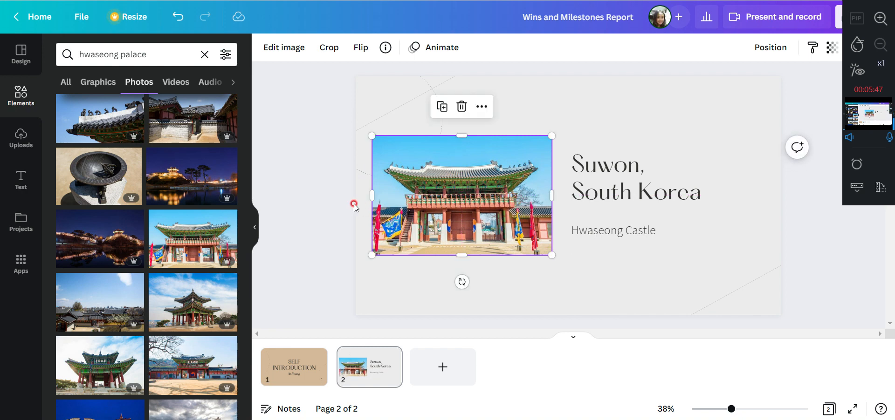
pyautogui.click(305, 183)
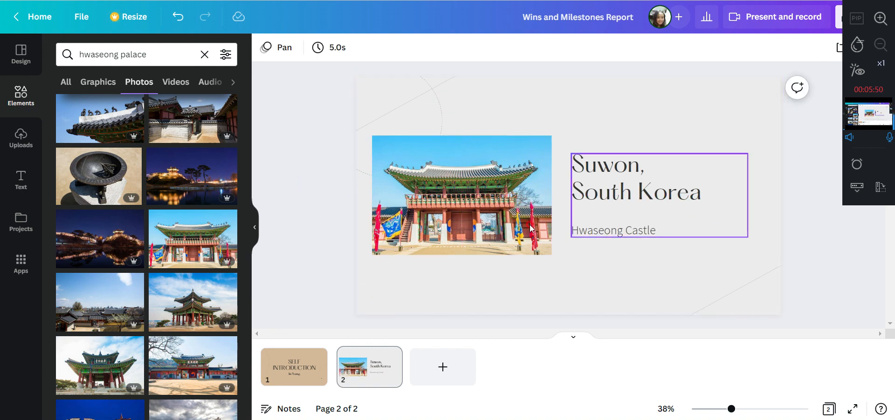
pyautogui.click(329, 250)
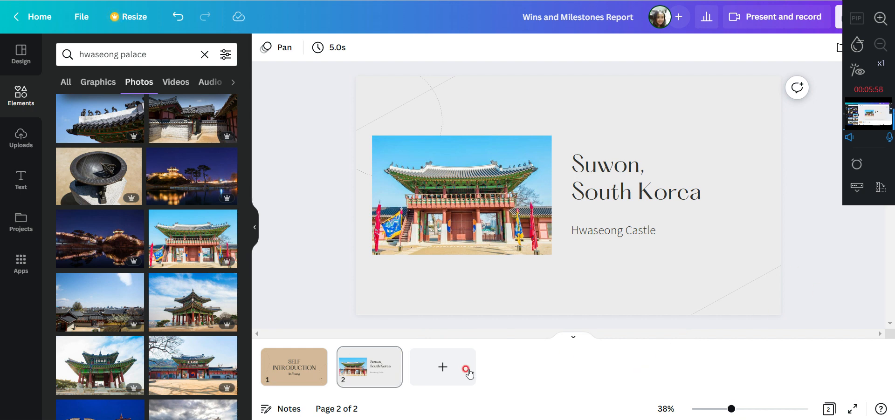
# Switch to the finished "Self Introduction" design, look through its six pages, and return to the cover
pyautogui.hotkey('ctrl', 'Tab')
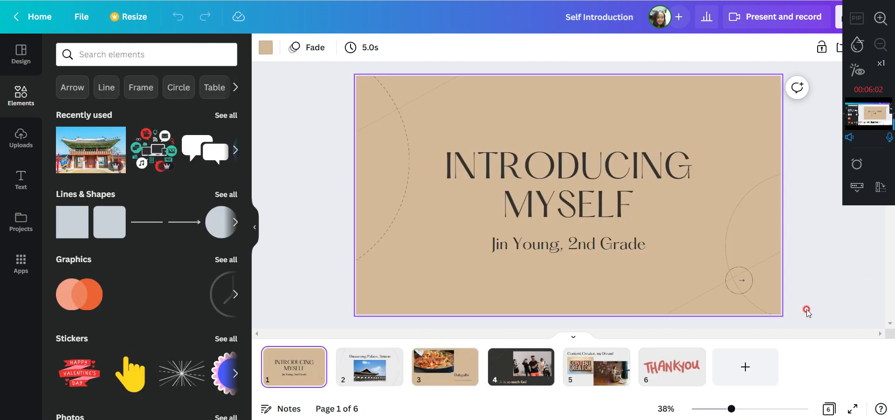
pyautogui.click(363, 373)
pyautogui.click(459, 373)
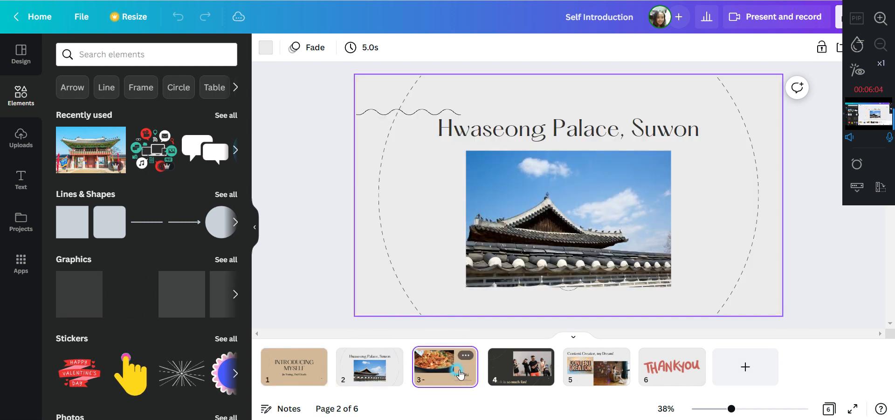
pyautogui.click(522, 373)
pyautogui.click(577, 375)
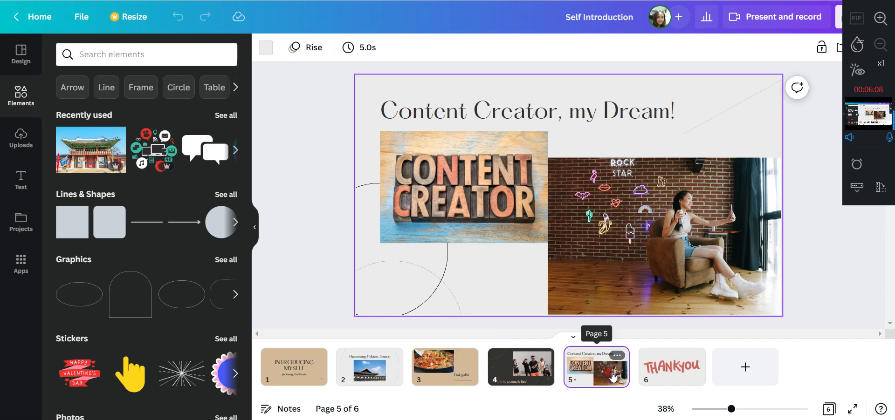
pyautogui.click(667, 368)
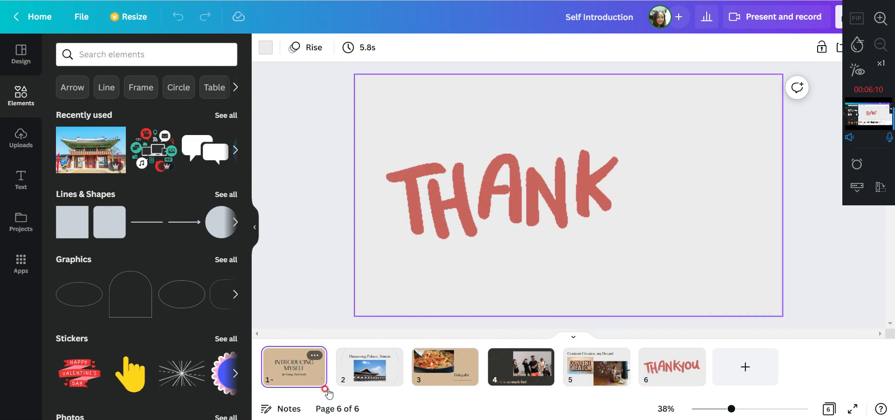
pyautogui.click(302, 365)
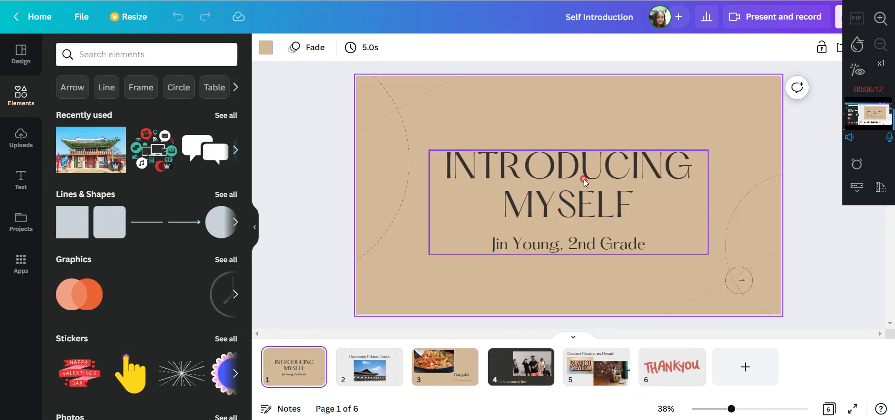
# Delete the existing Present and record recording of the "Self Introduction" design and go to its "Hwaseong Palace, Suwon" page
pyautogui.click(759, 22)
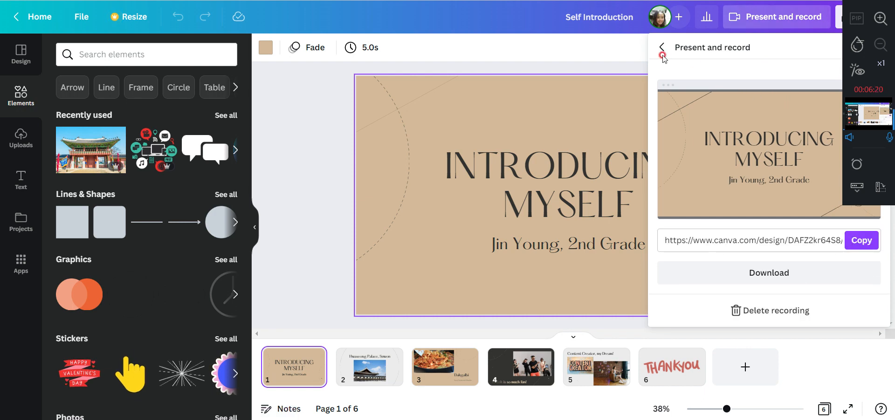
pyautogui.click(785, 311)
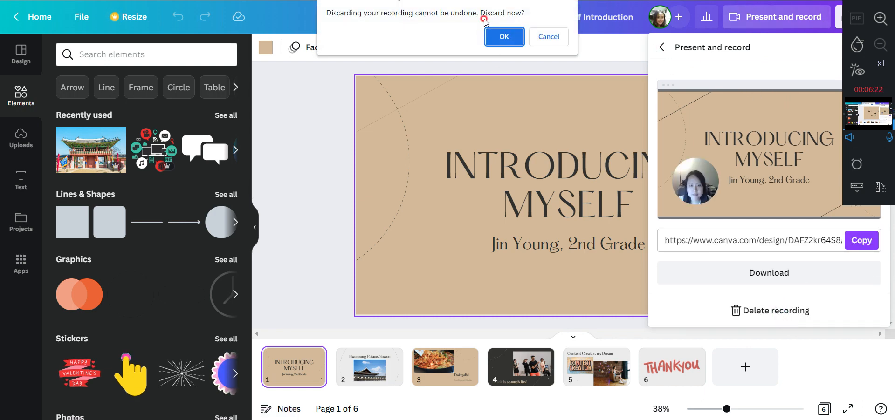
pyautogui.click(490, 35)
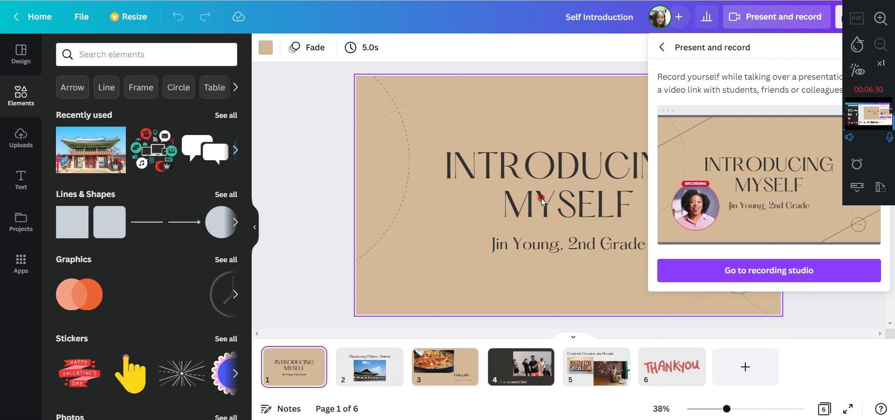
pyautogui.click(365, 378)
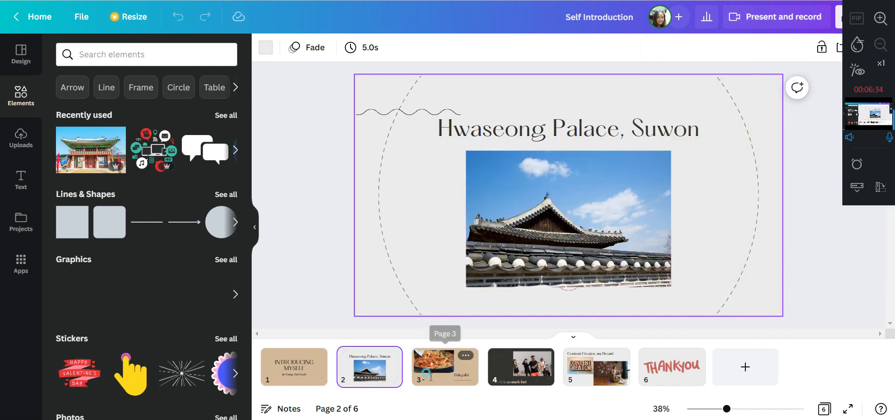
# Look through the pages from the Dakgalbi page to the content creator page and return to the cover
pyautogui.click(441, 366)
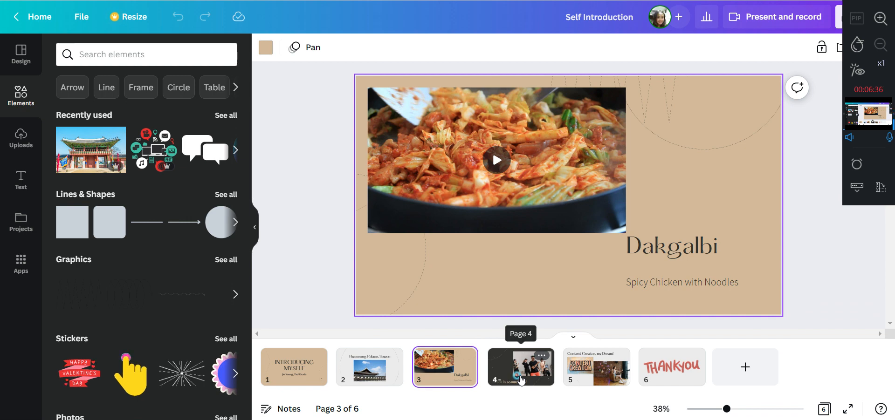
pyautogui.click(521, 381)
pyautogui.click(590, 375)
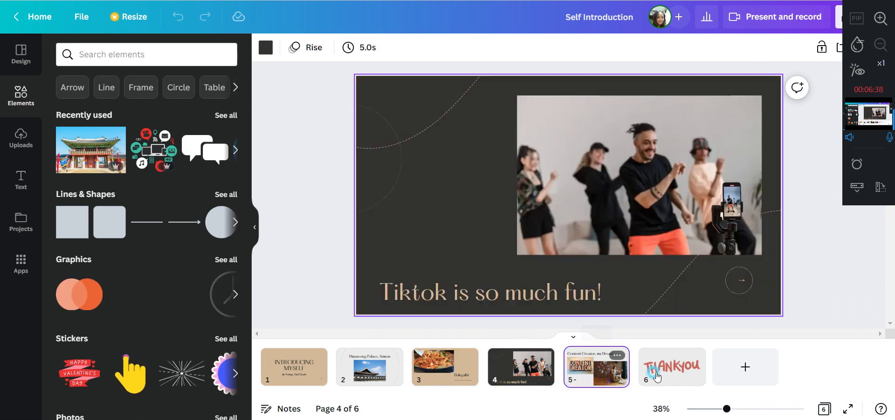
pyautogui.click(368, 373)
pyautogui.click(294, 382)
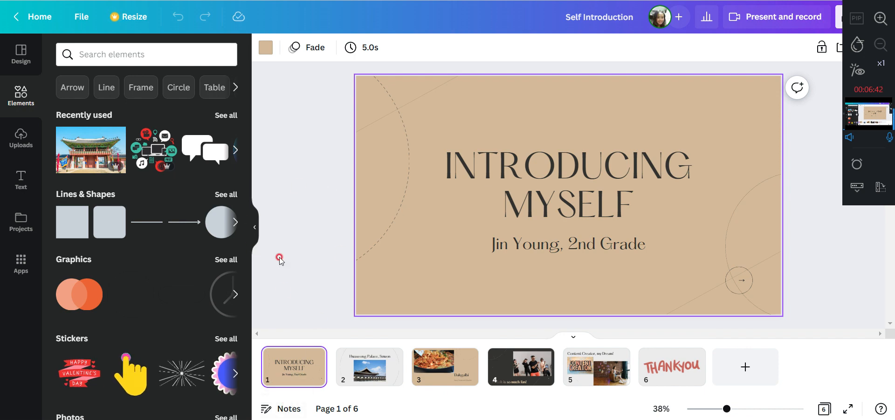
# Show the presenter notes of the cover page and highlight its whole greeting script
pyautogui.click(281, 410)
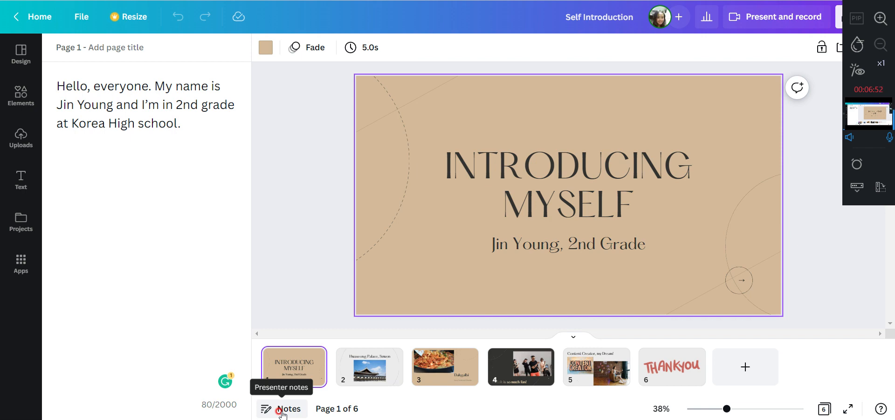
pyautogui.moveTo(55, 85); pyautogui.dragTo(189, 120)
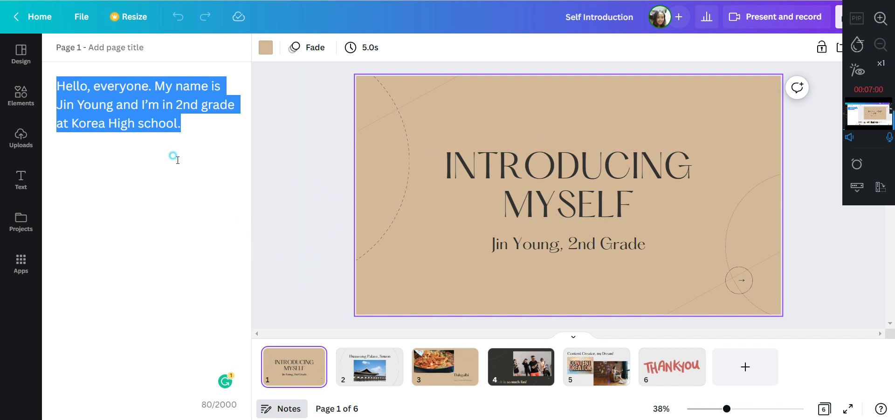
pyautogui.click(177, 123)
# Review the presenter notes of pages 2 to 6 one after another and return to the cover's notes
pyautogui.click(375, 362)
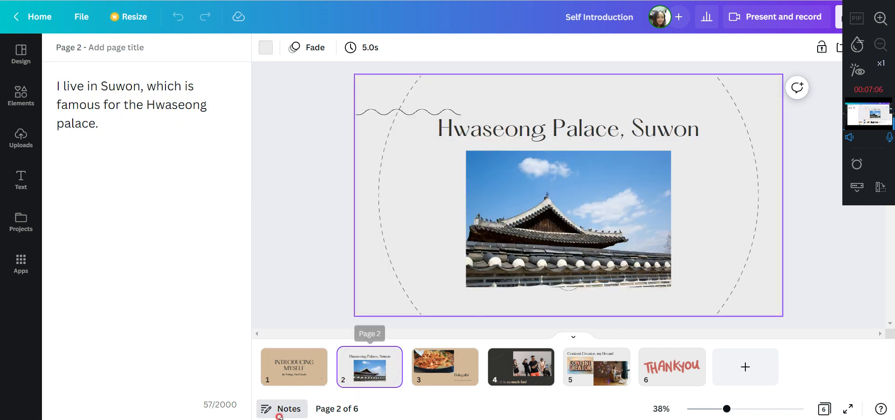
pyautogui.click(134, 130)
pyautogui.click(102, 96)
pyautogui.click(454, 361)
pyautogui.click(525, 374)
pyautogui.click(596, 368)
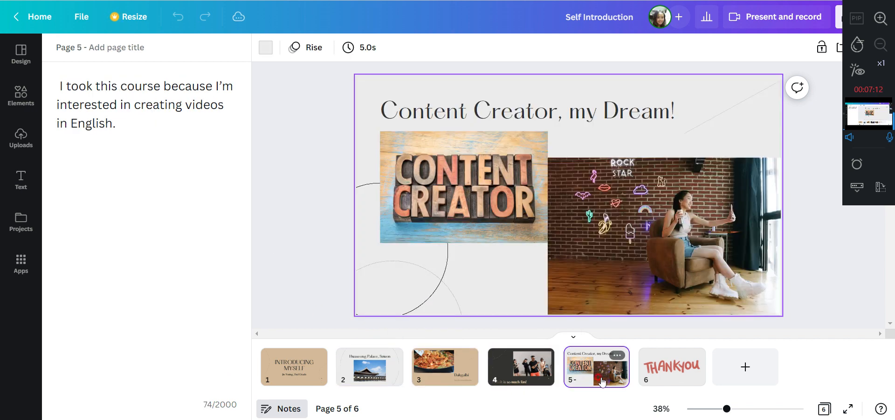
pyautogui.click(671, 368)
pyautogui.click(292, 369)
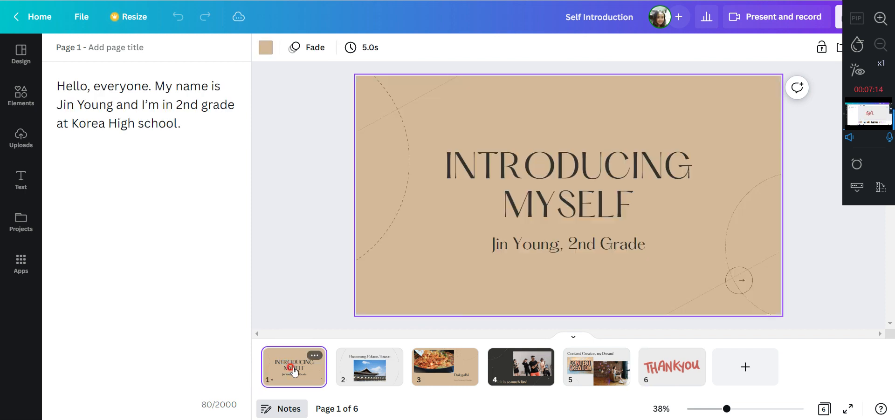
pyautogui.click(137, 70)
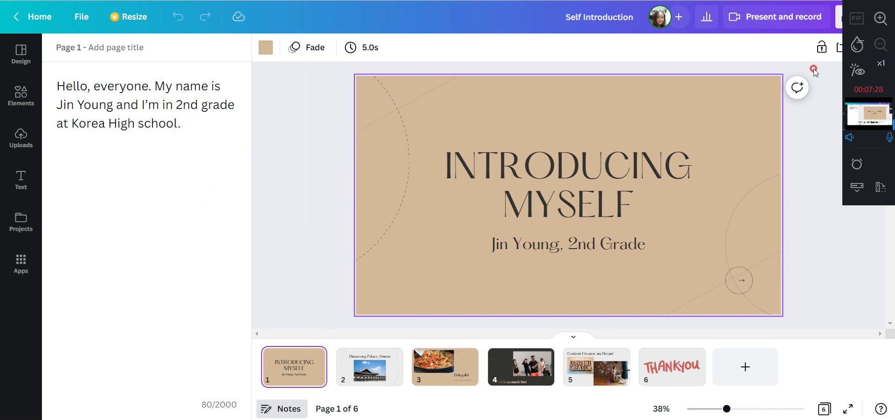
# Go to the Present and record recording studio and start recording with the USB HD webcam and the default microphone
pyautogui.click(792, 16)
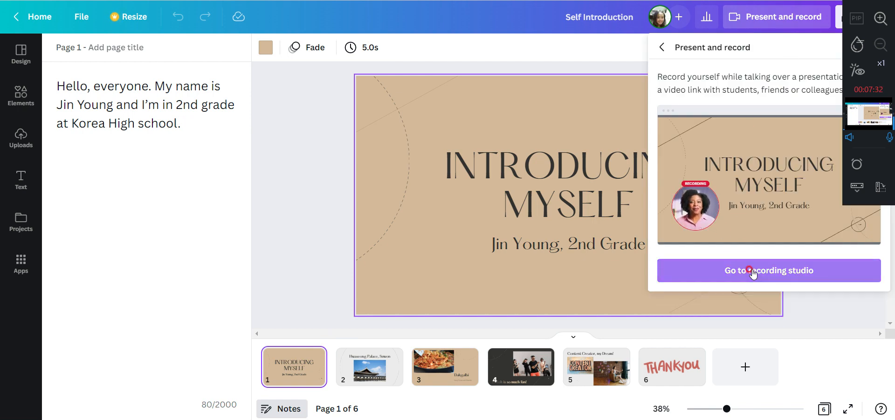
pyautogui.click(751, 270)
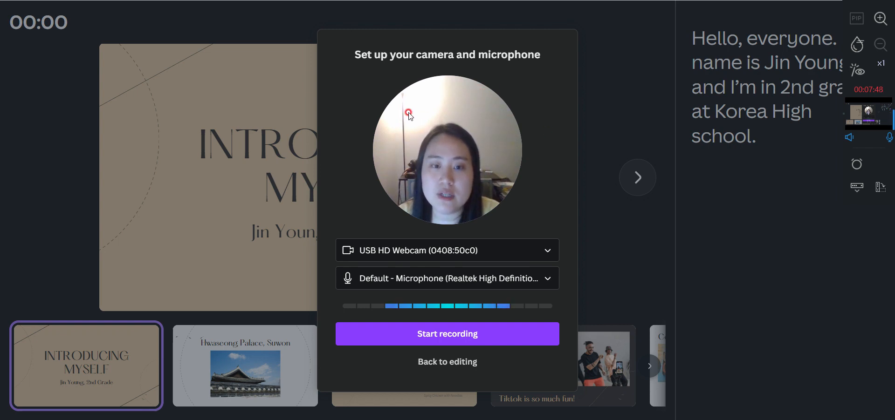
pyautogui.click(444, 344)
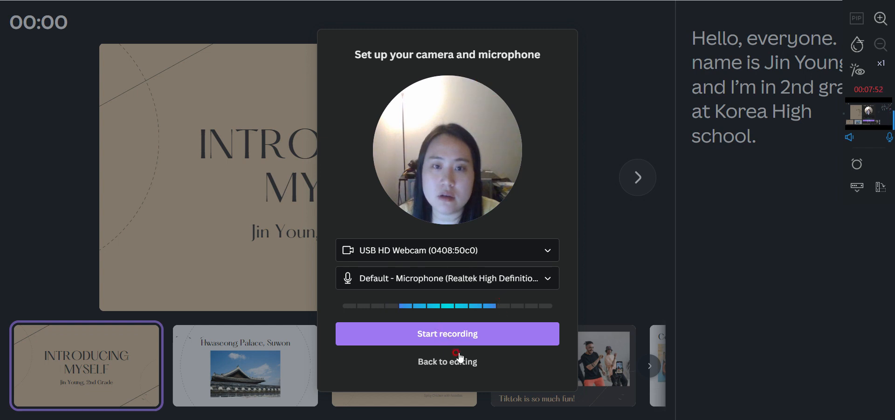
pyautogui.click(462, 342)
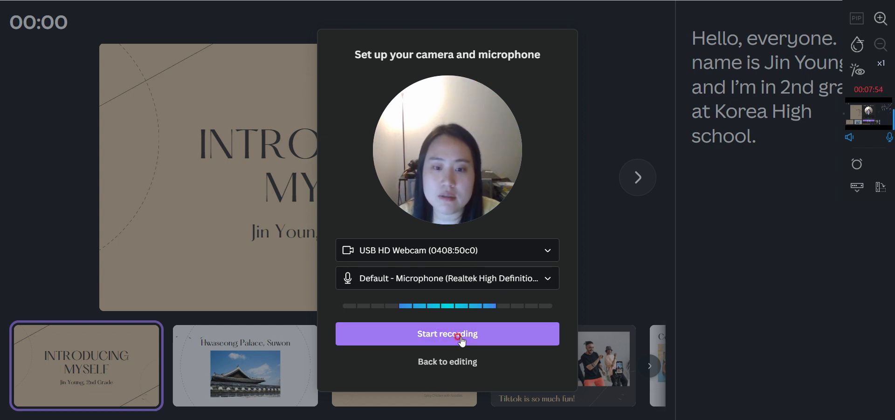
pyautogui.click(459, 338)
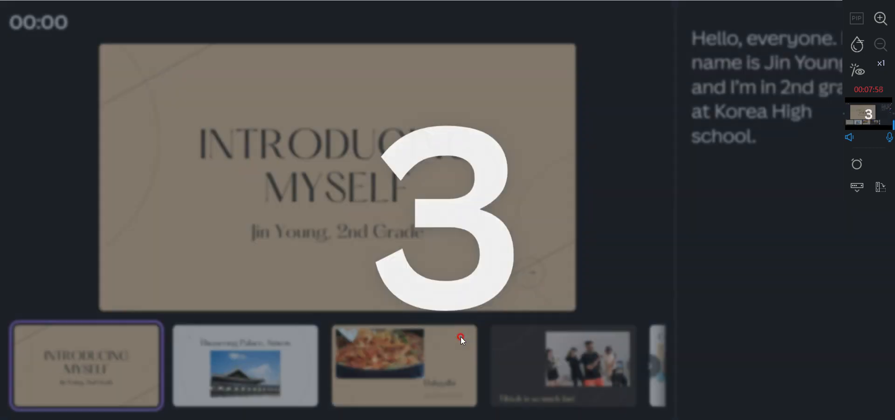